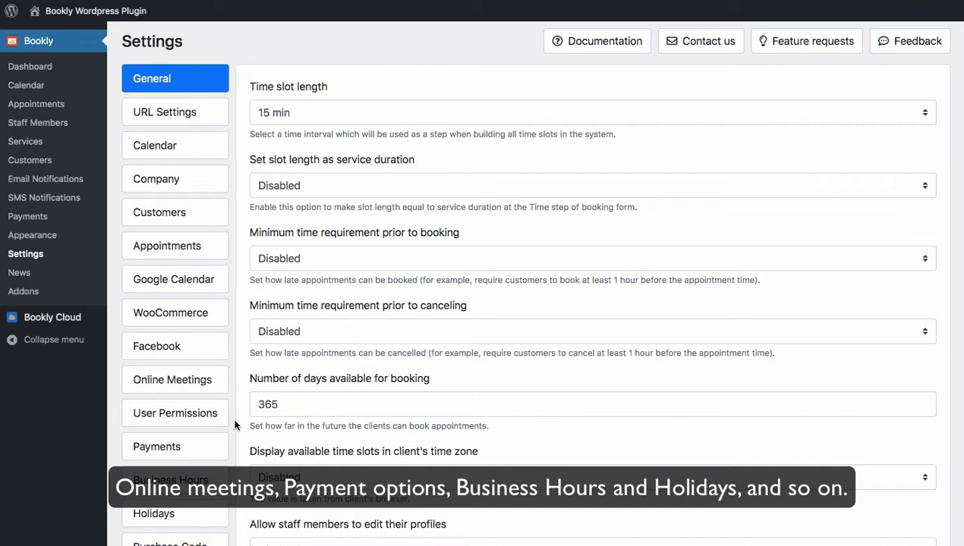
# Set the general time slot length to 1 h and enable using the slot length as service duration.
pyautogui.click(413, 117)
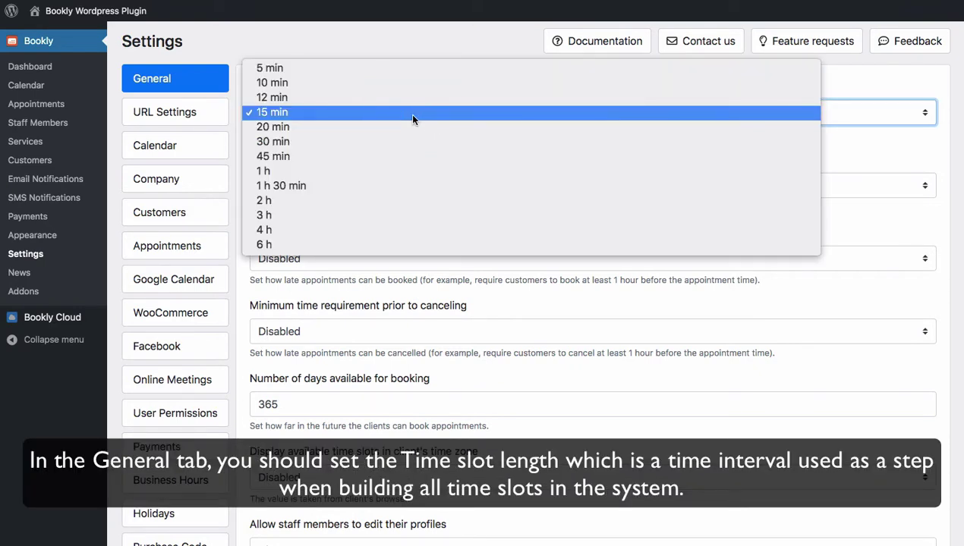
pyautogui.click(403, 172)
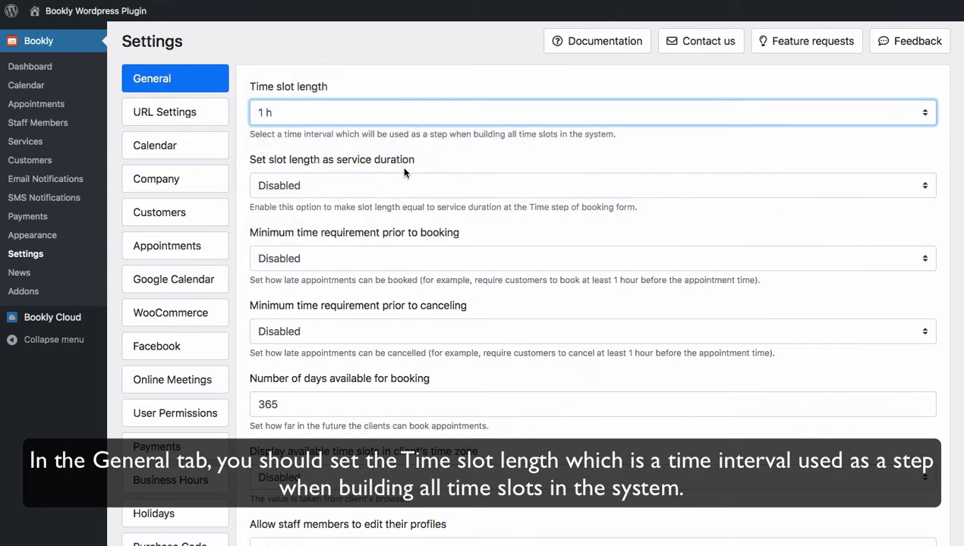
pyautogui.click(454, 188)
pyautogui.click(450, 200)
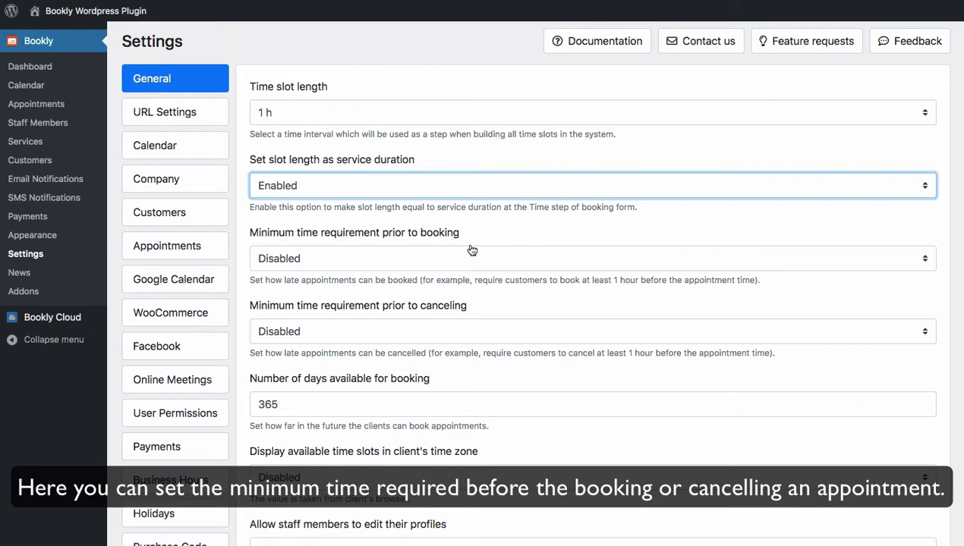
# Set the minimum time requirement prior to canceling to 12 h and open the number of days available for booking for editing.
pyautogui.click(466, 331)
pyautogui.click(408, 434)
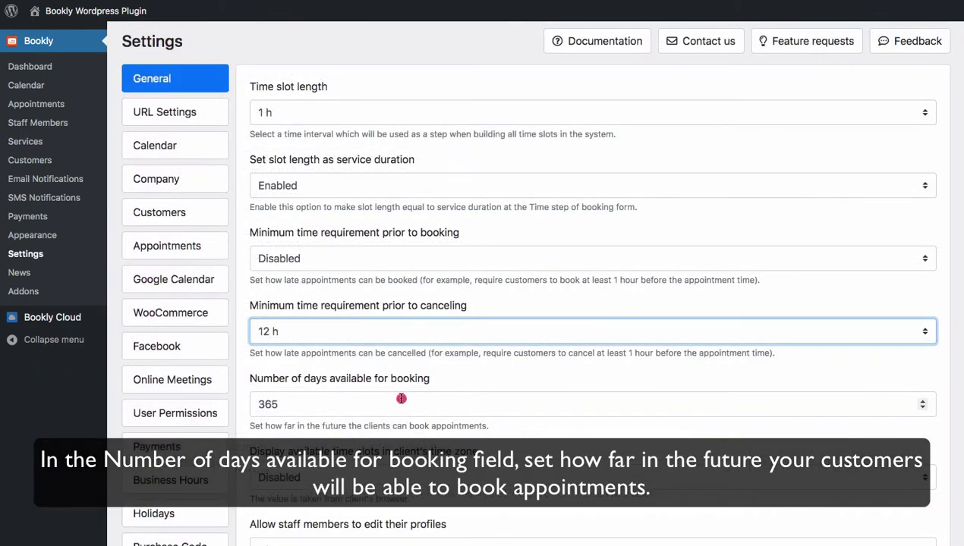
pyautogui.click(400, 397)
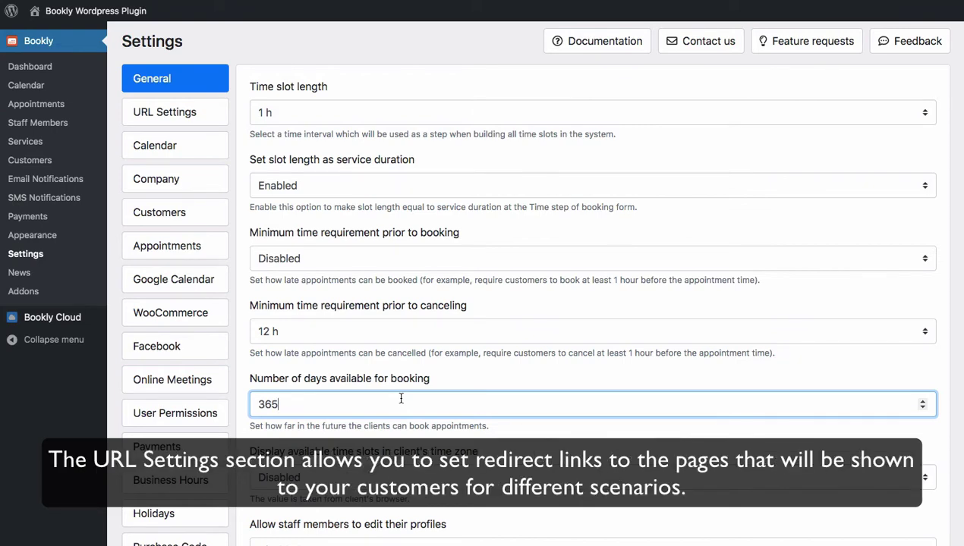
# Look over the URL settings and choose By service as the coloring mode in the calendar settings.
pyautogui.click(183, 113)
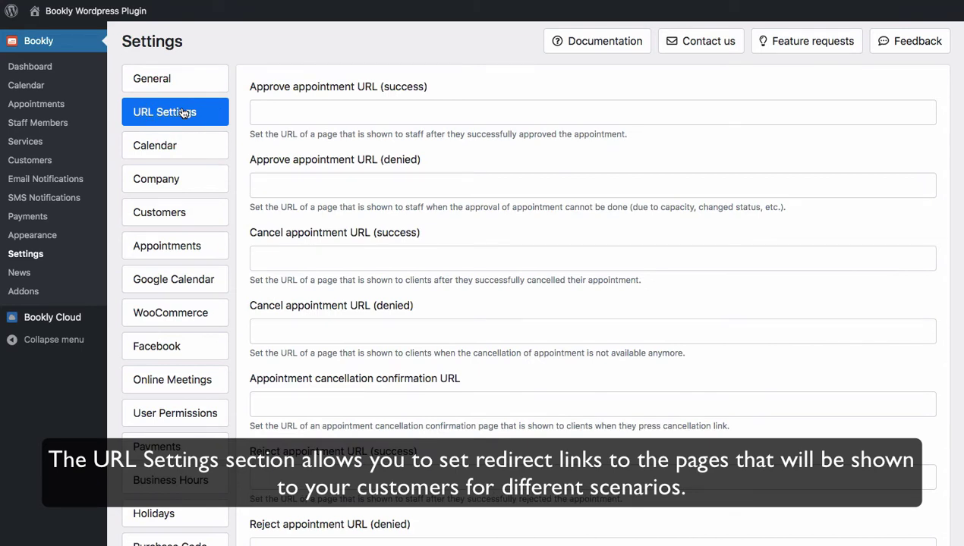
pyautogui.click(195, 146)
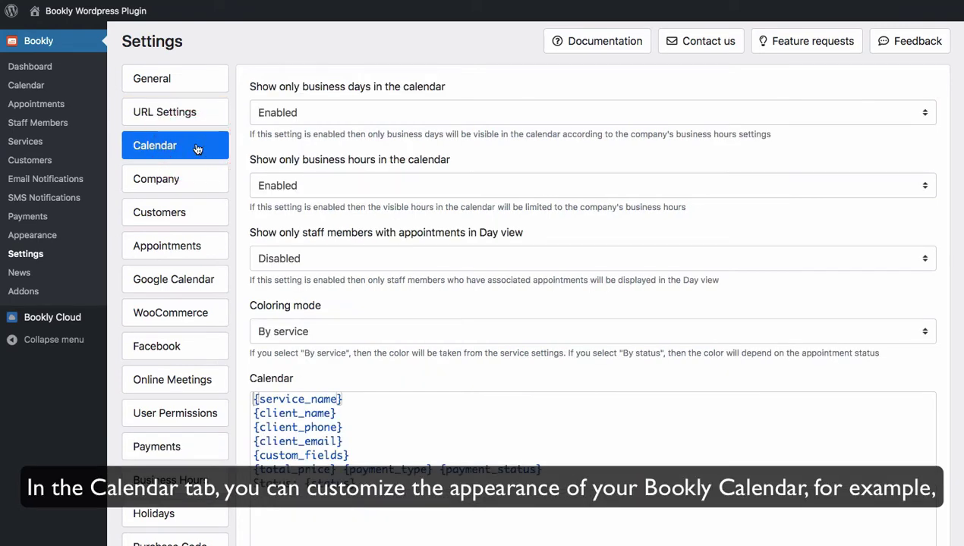
pyautogui.click(477, 339)
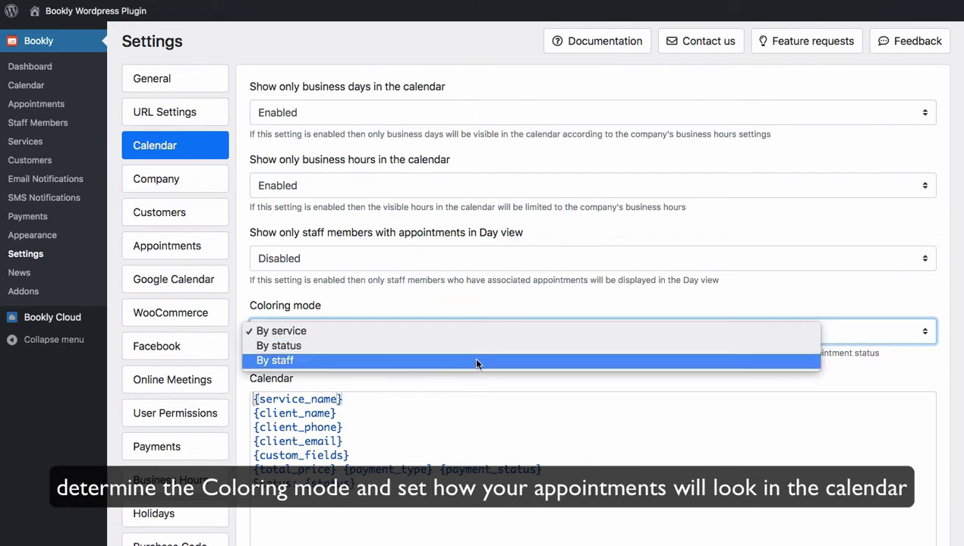
pyautogui.click(478, 299)
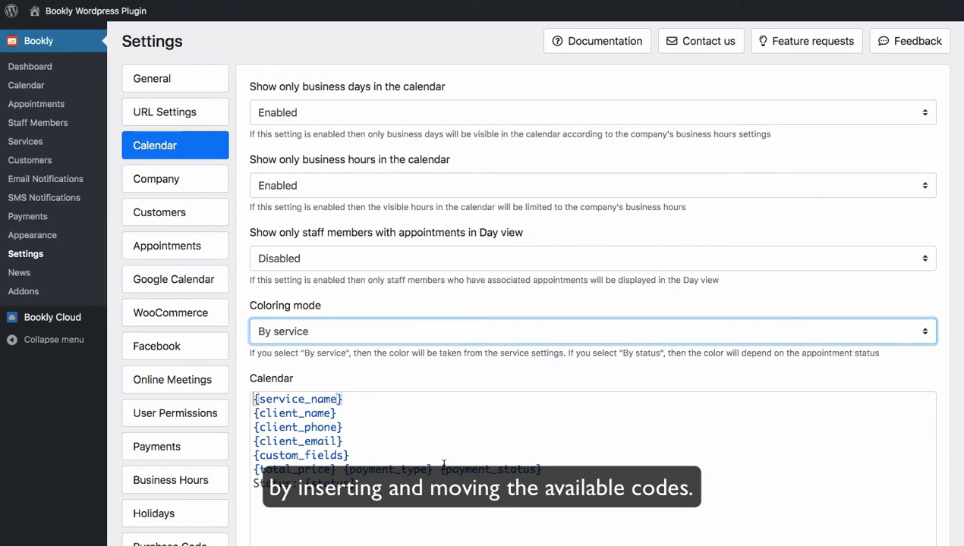
# View the company settings and enable WordPress user account creation for customers with Subscriber as the new account role.
pyautogui.click(202, 182)
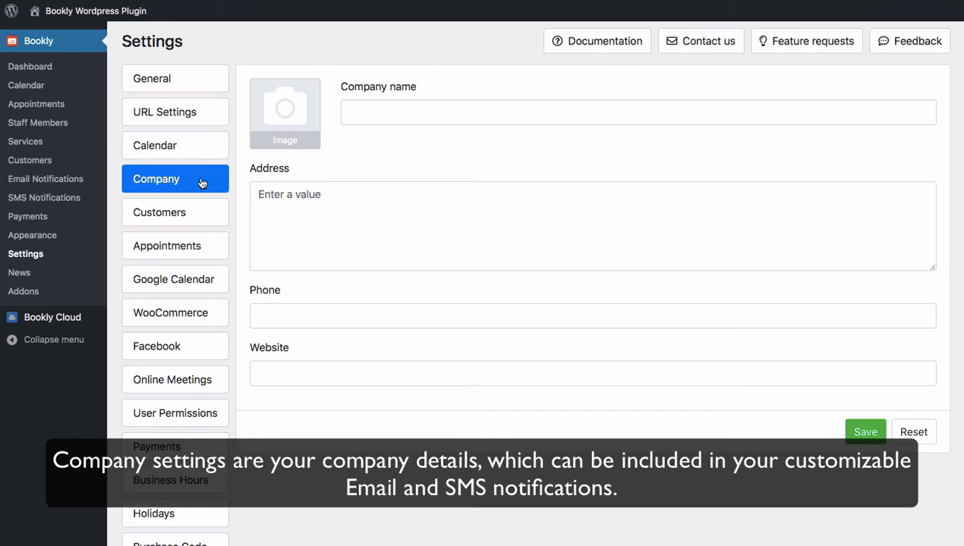
pyautogui.click(203, 212)
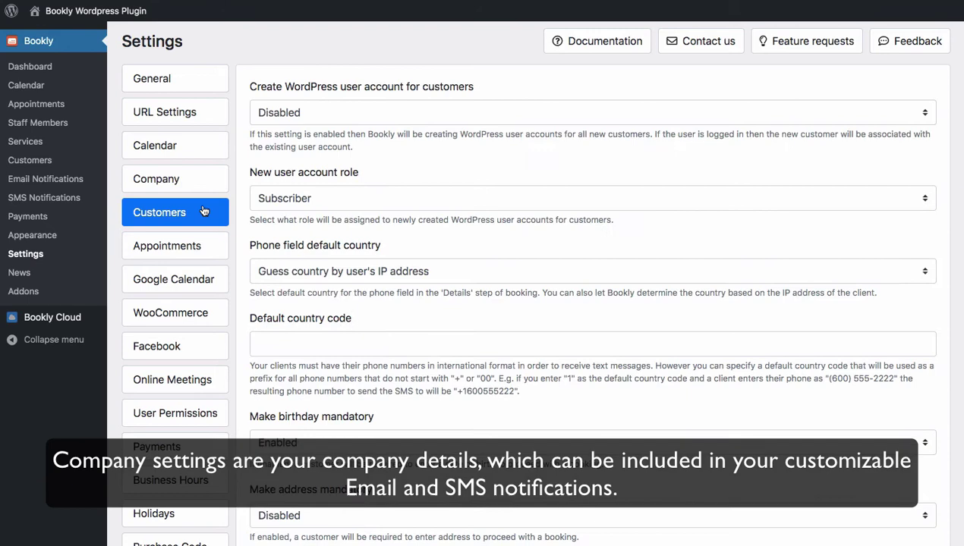
pyautogui.click(402, 123)
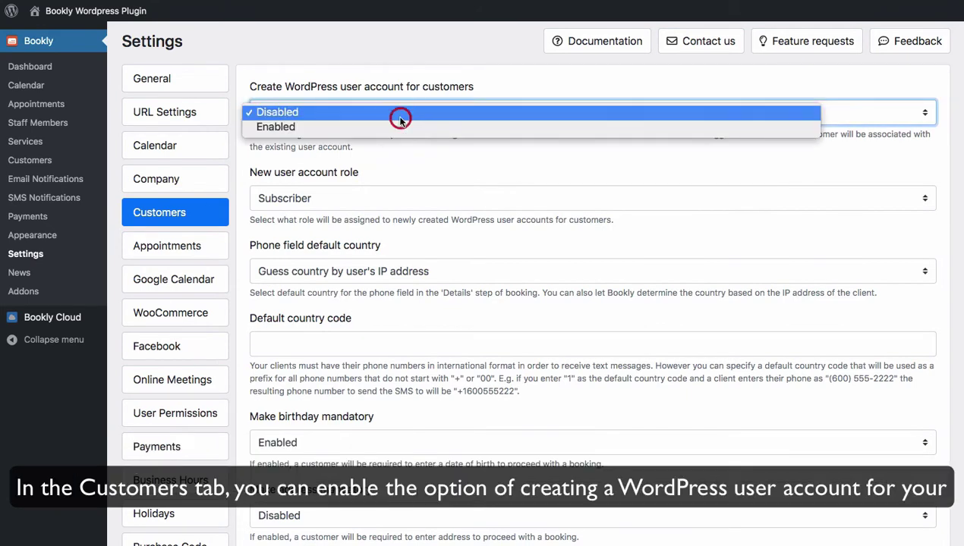
pyautogui.click(401, 130)
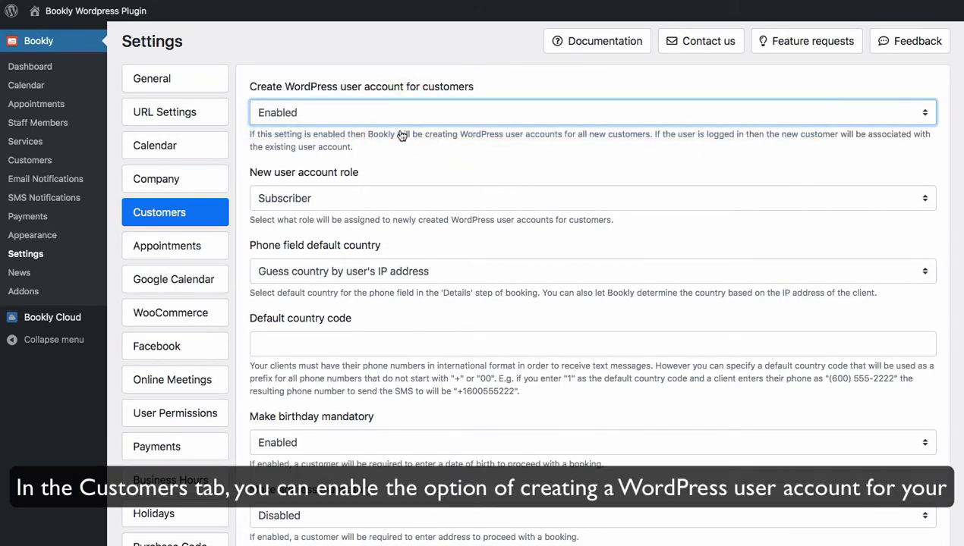
pyautogui.click(401, 198)
pyautogui.click(400, 199)
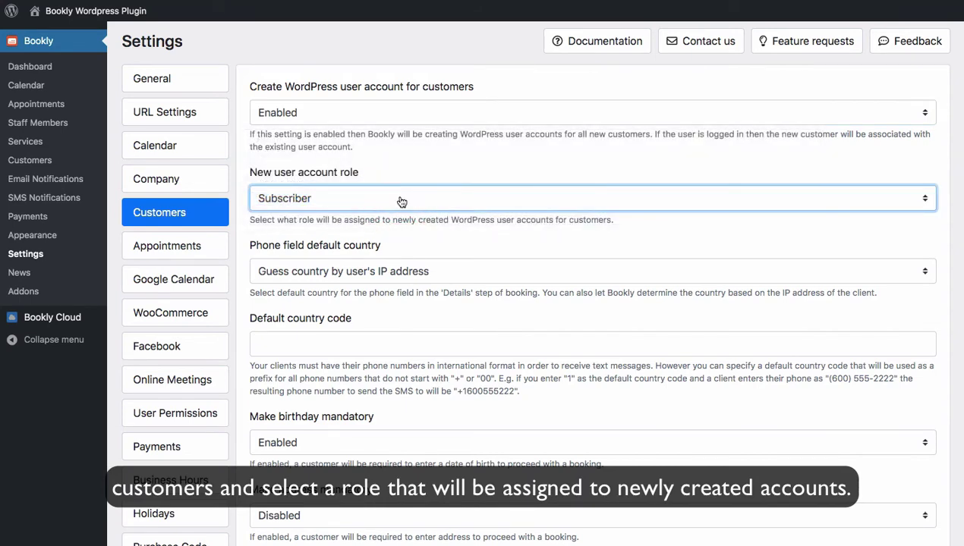
# Review the birthday, mandatory address and customer address field options in the customer settings.
pyautogui.scroll(-5, 401, 201)
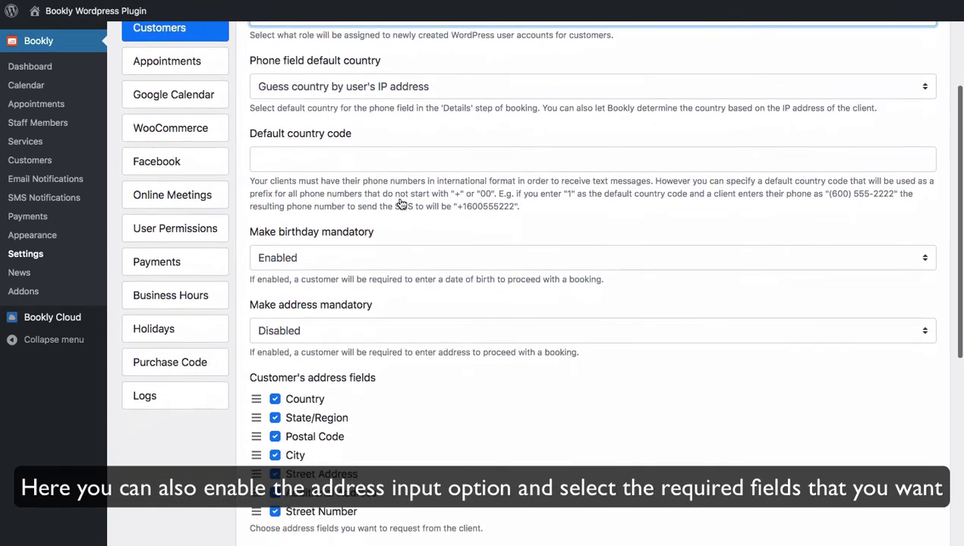
pyautogui.scroll(-4, 400, 201)
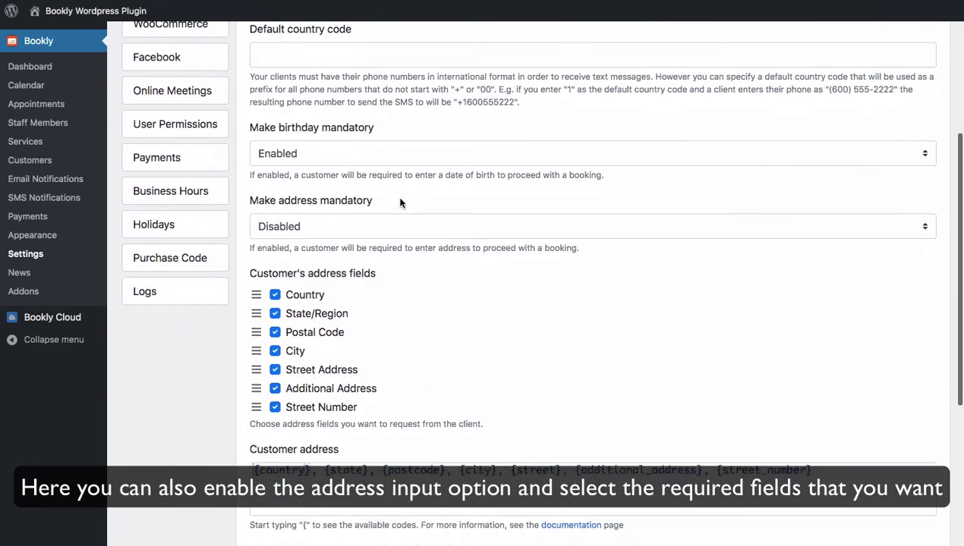
pyautogui.scroll(6, 400, 203)
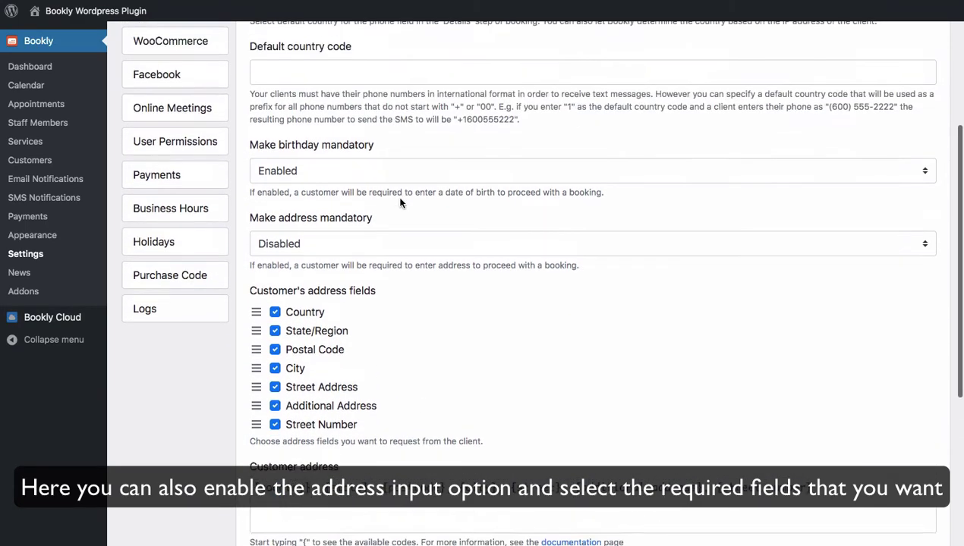
pyautogui.scroll(4, 400, 203)
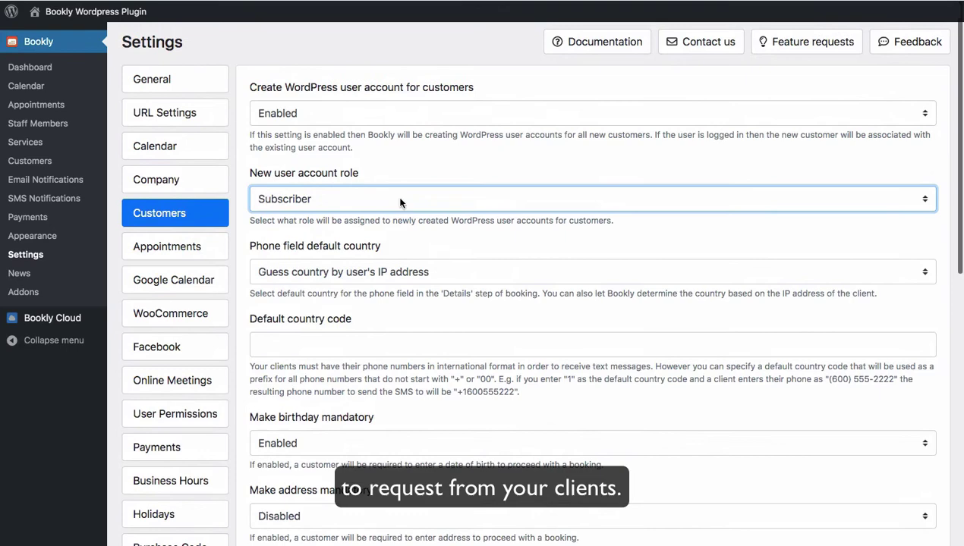
# Choose Approved as the default appointment status in the appointment settings.
pyautogui.click(197, 248)
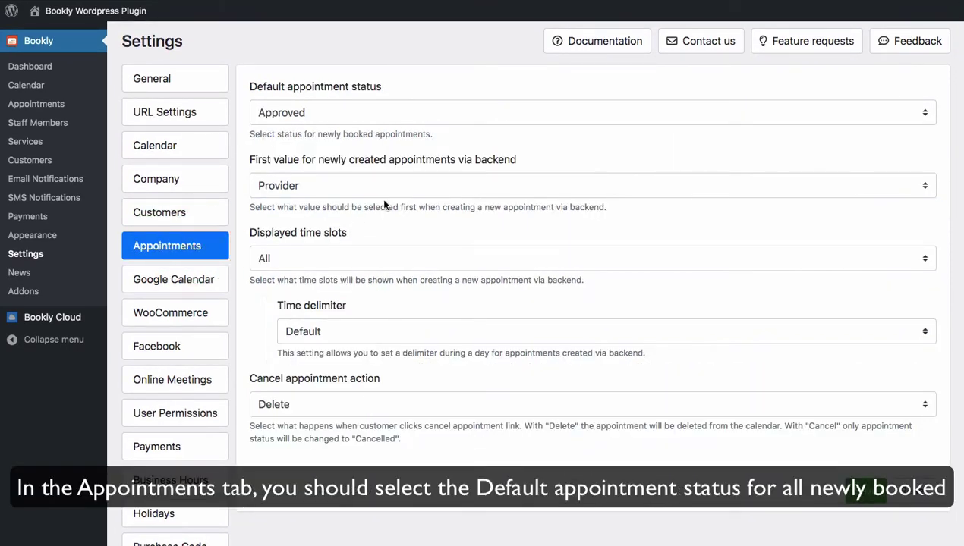
pyautogui.click(453, 107)
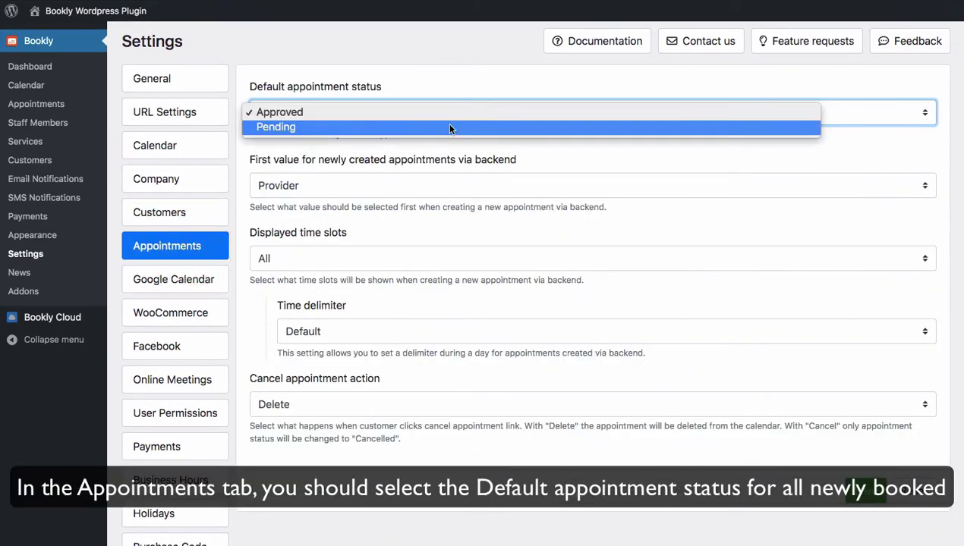
pyautogui.click(448, 114)
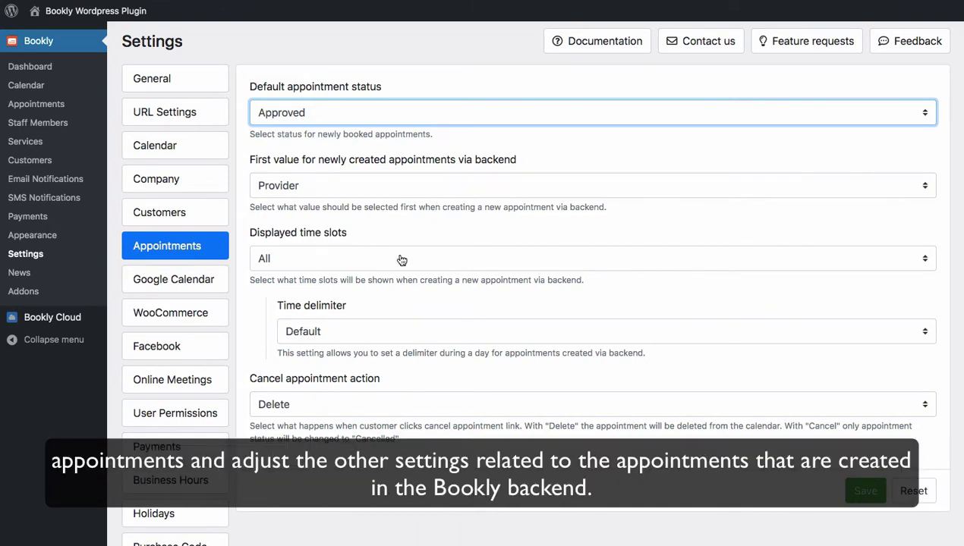
# Look over the Google Calendar setup instructions and enable the WooCommerce integration.
pyautogui.click(207, 281)
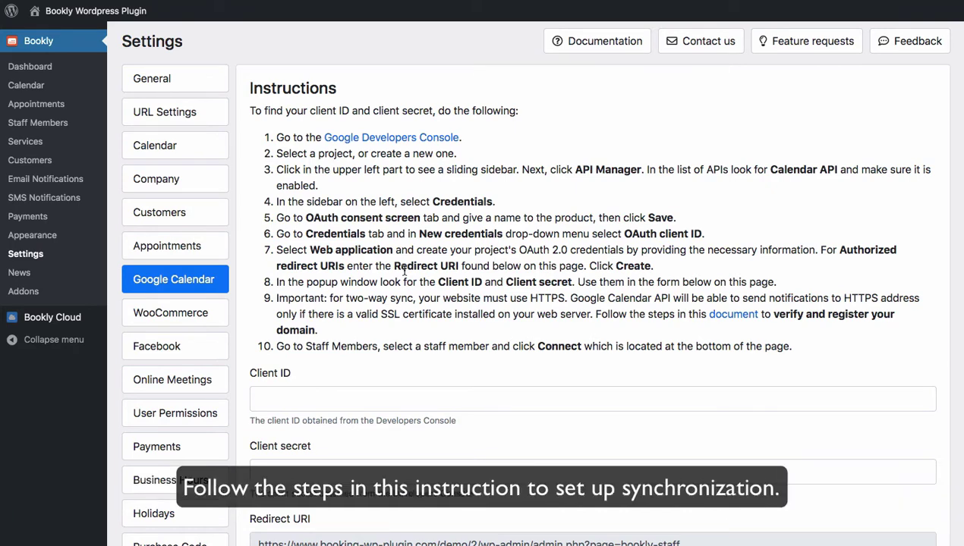
pyautogui.click(210, 314)
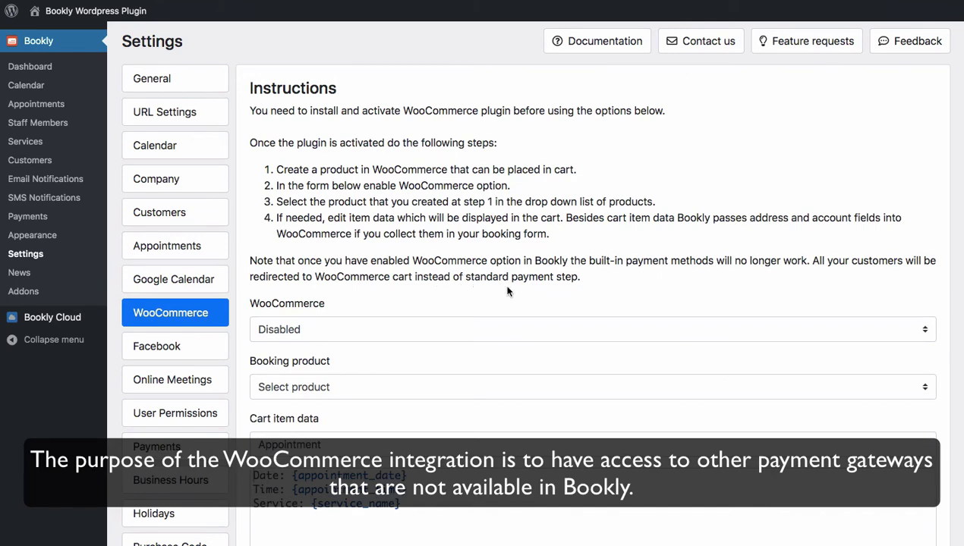
pyautogui.click(506, 328)
pyautogui.click(504, 343)
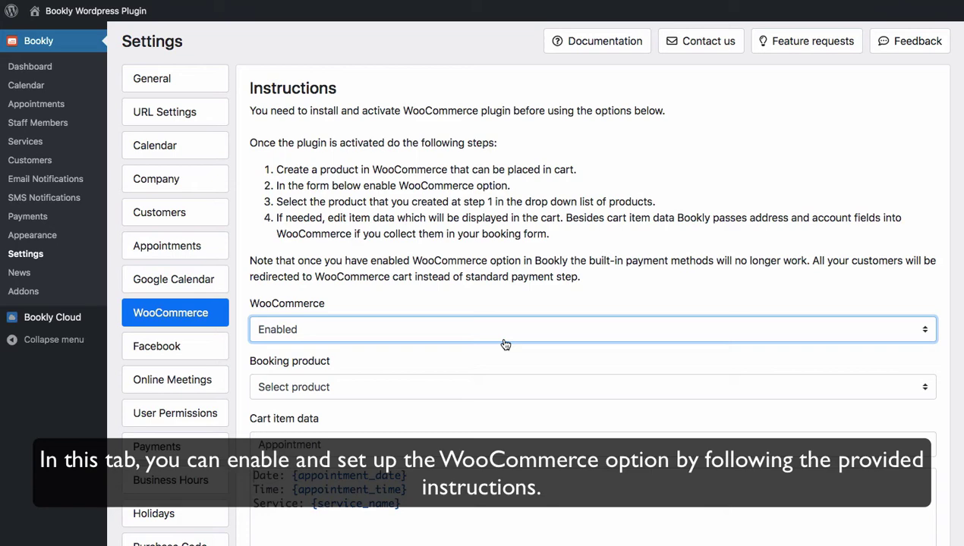
# Review the Facebook, Online Meetings, User Permissions and Payments settings in turn.
pyautogui.click(216, 346)
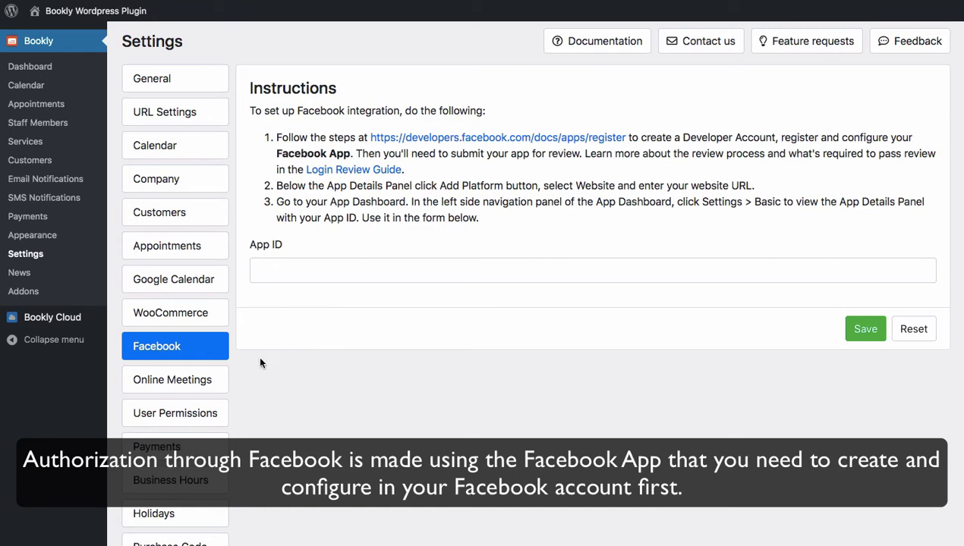
pyautogui.click(214, 383)
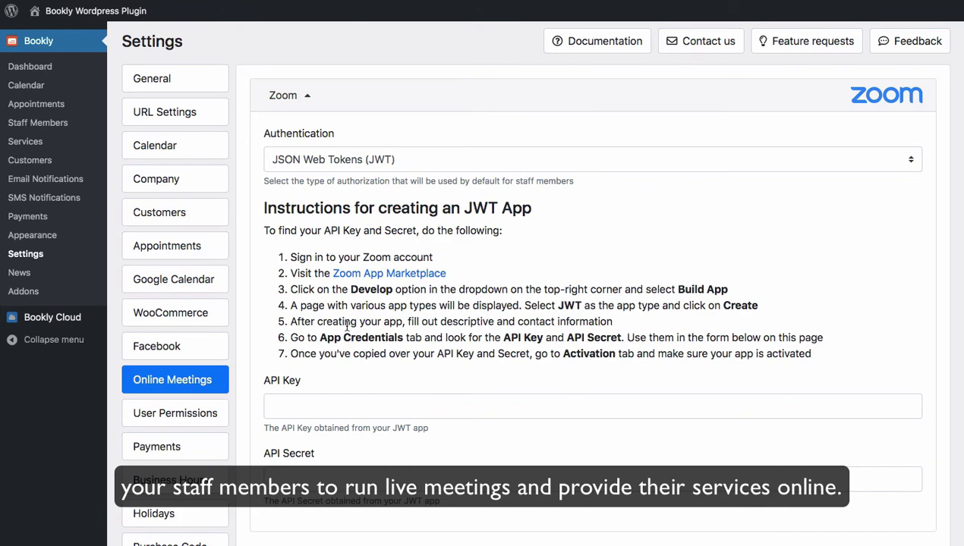
pyautogui.click(216, 411)
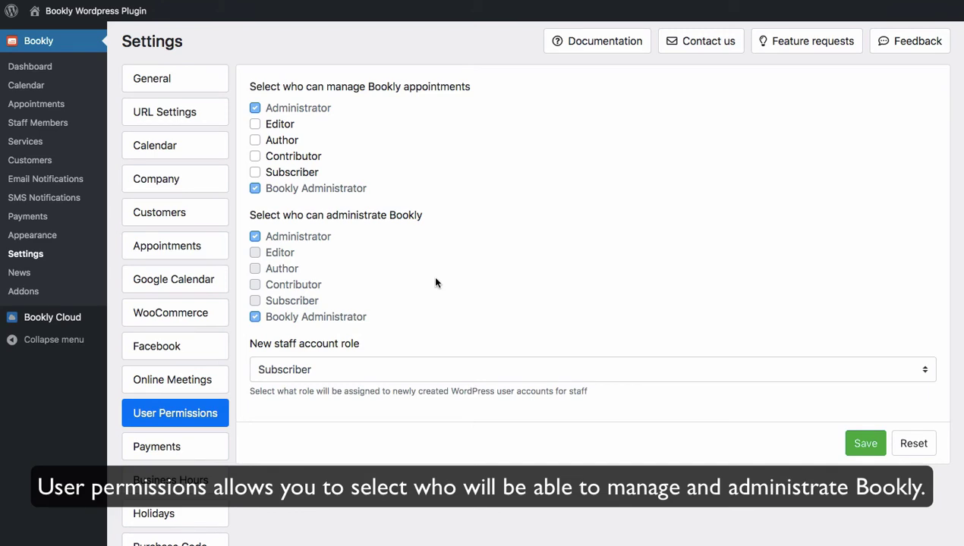
pyautogui.click(211, 450)
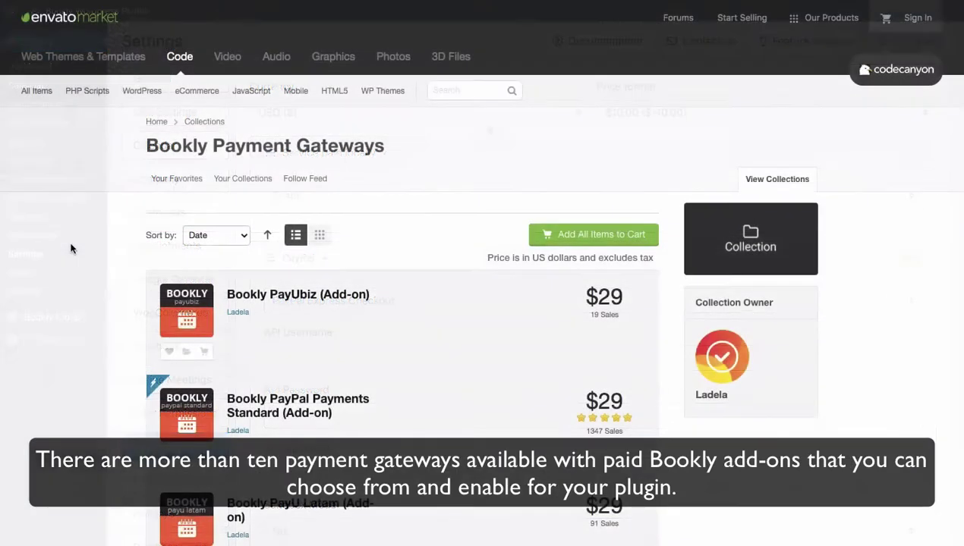
# Browse the Bookly Payment Gateways add-on collection on CodeCanyon.
pyautogui.scroll(-6, 70, 249)
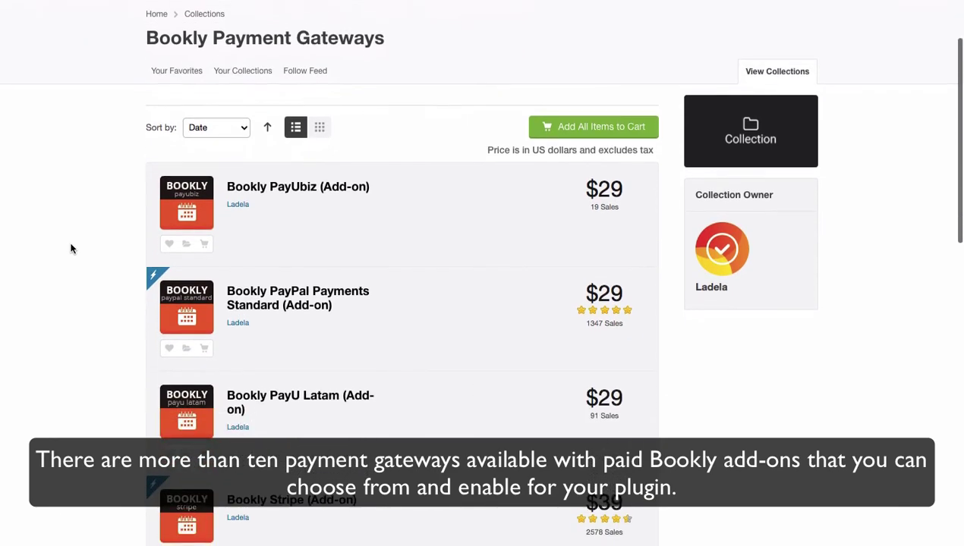
pyautogui.scroll(-3, 71, 249)
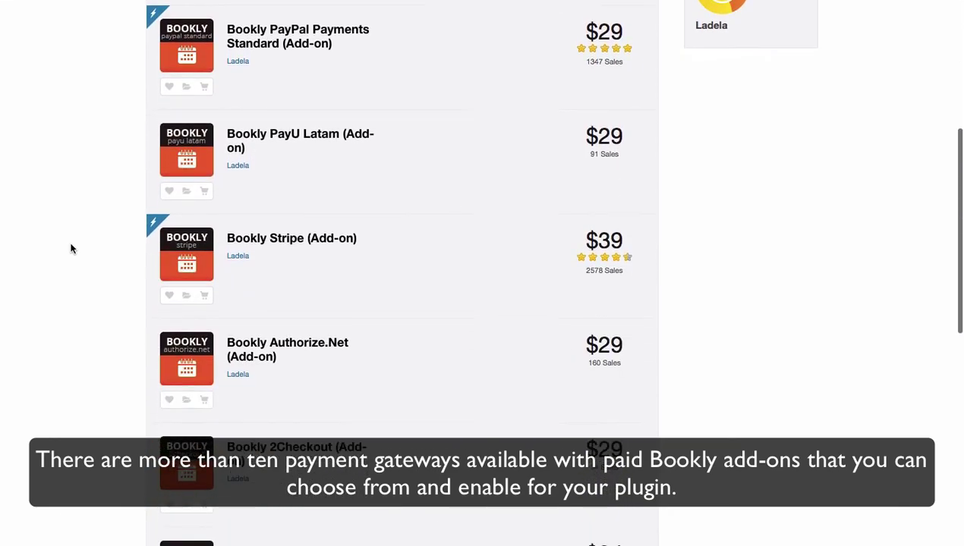
pyautogui.scroll(-2, 71, 249)
pyautogui.scroll(-2, 71, 249)
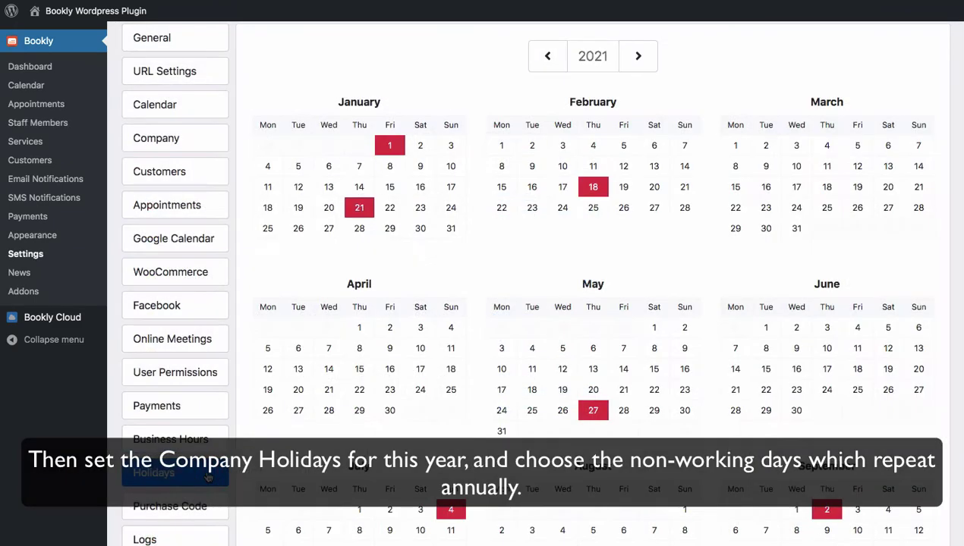
# Review the 2021 company holidays calendar and open the Bookly Pro purchase code settings.
pyautogui.scroll(-3, 403, 343)
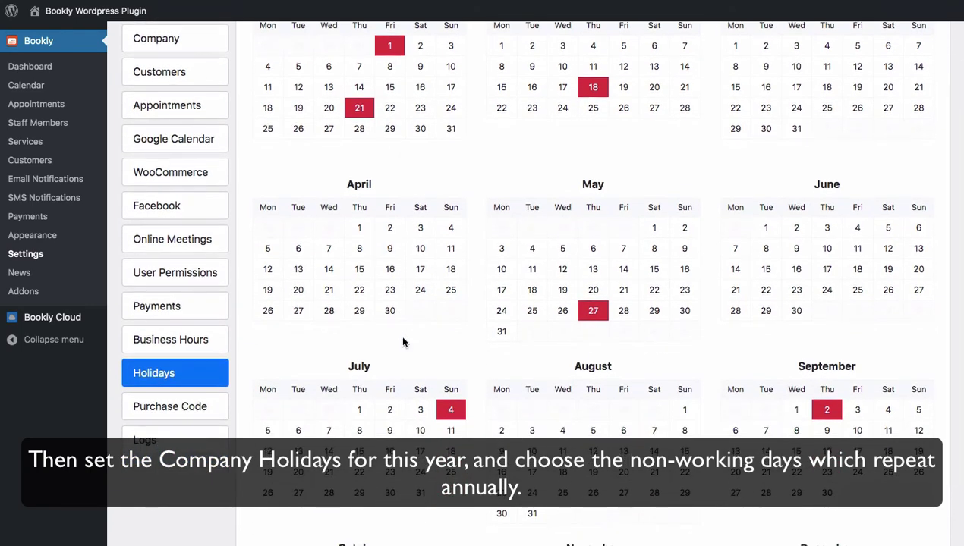
pyautogui.click(220, 410)
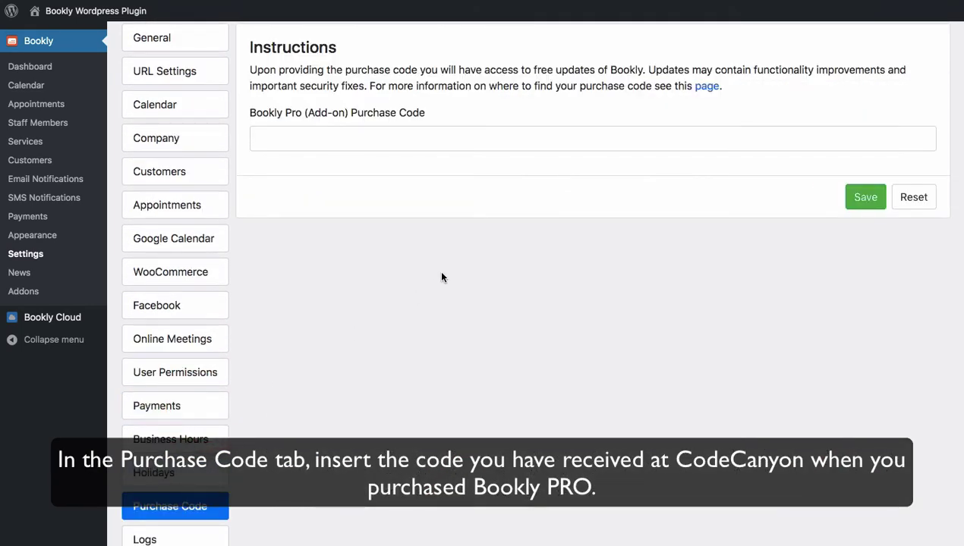